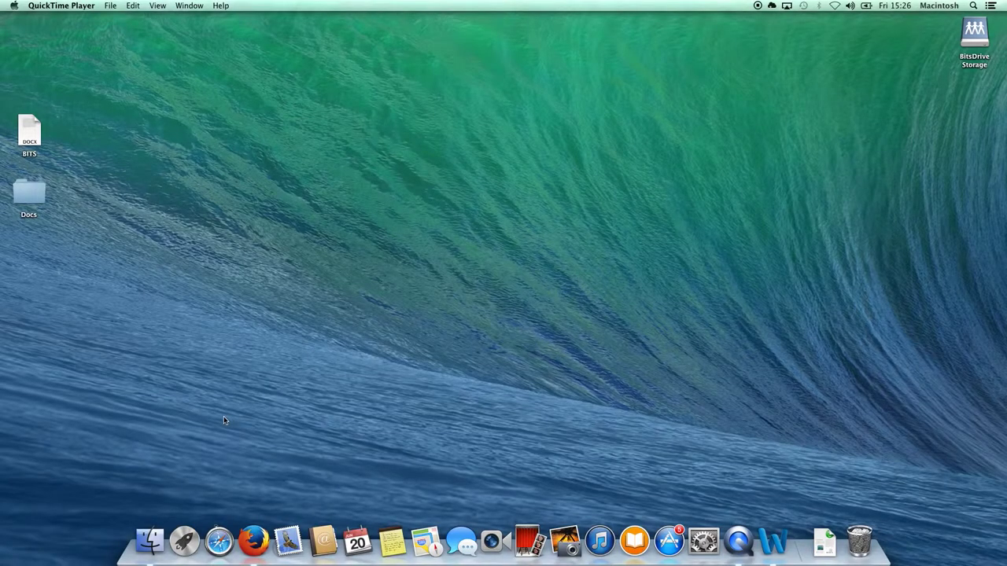
- Show BitsDrive Storage in Finder and copy the BITS desktop document into it
click(151, 539)
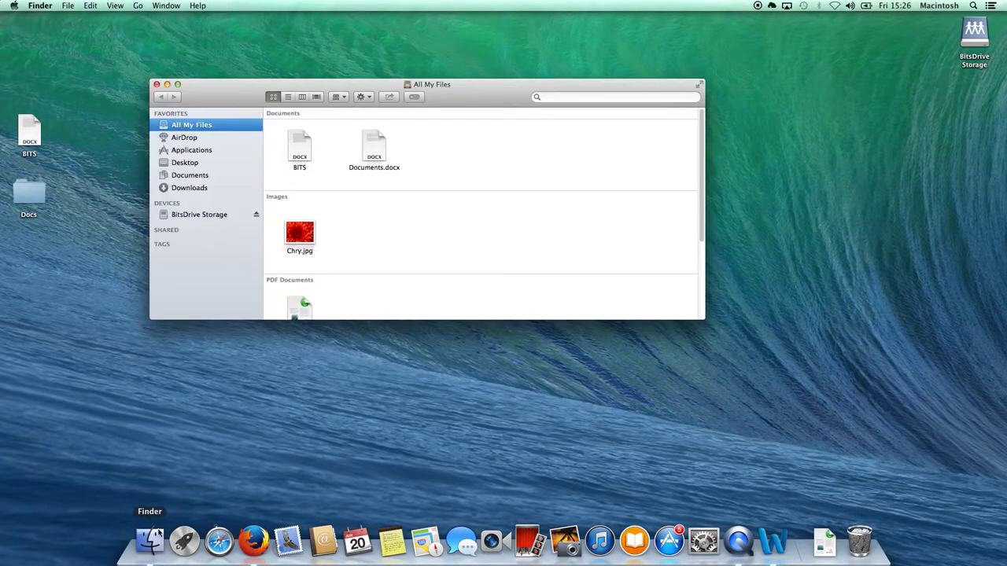
click(226, 216)
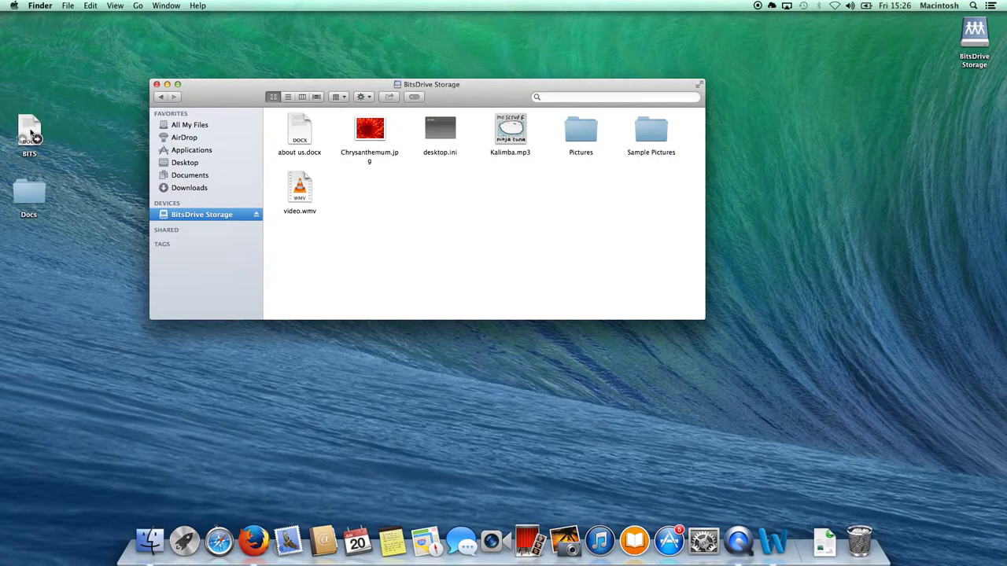
drag(35, 139, 381, 221)
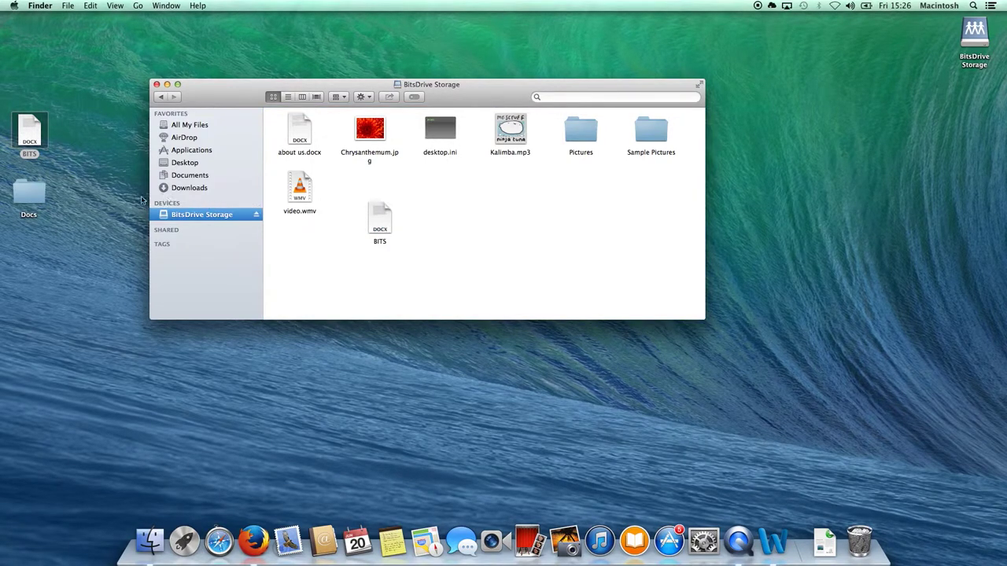
- Copy the desktop Docs folder to BitsDrive Storage via Selected Files > Copy to Storage
click(38, 199)
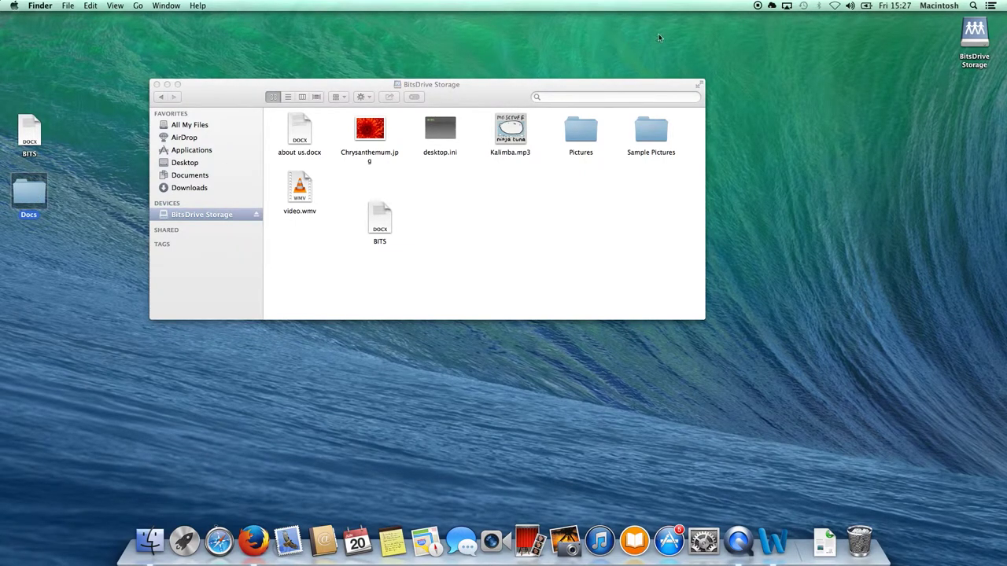
click(771, 6)
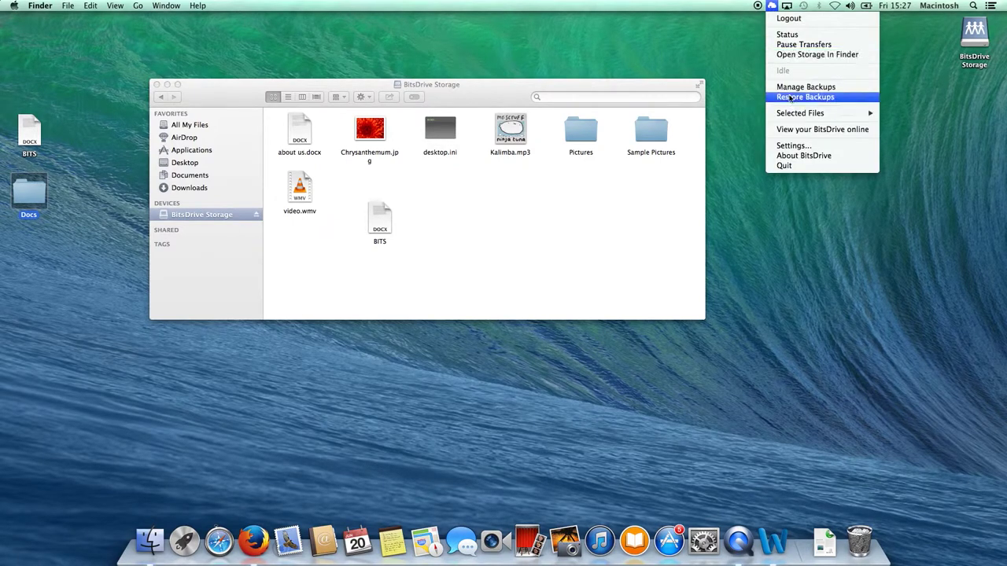
mouse_move(800, 113)
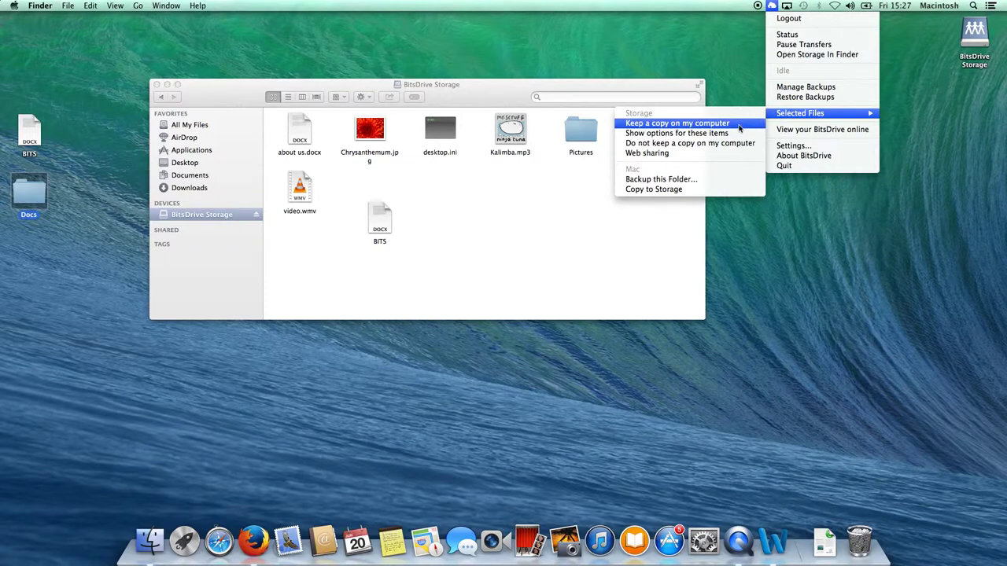
click(686, 190)
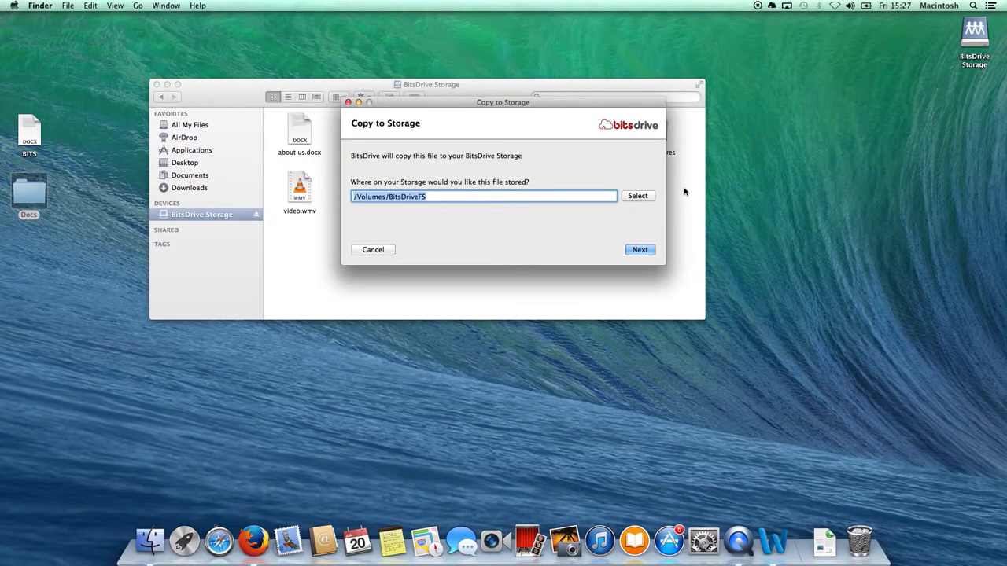
click(641, 250)
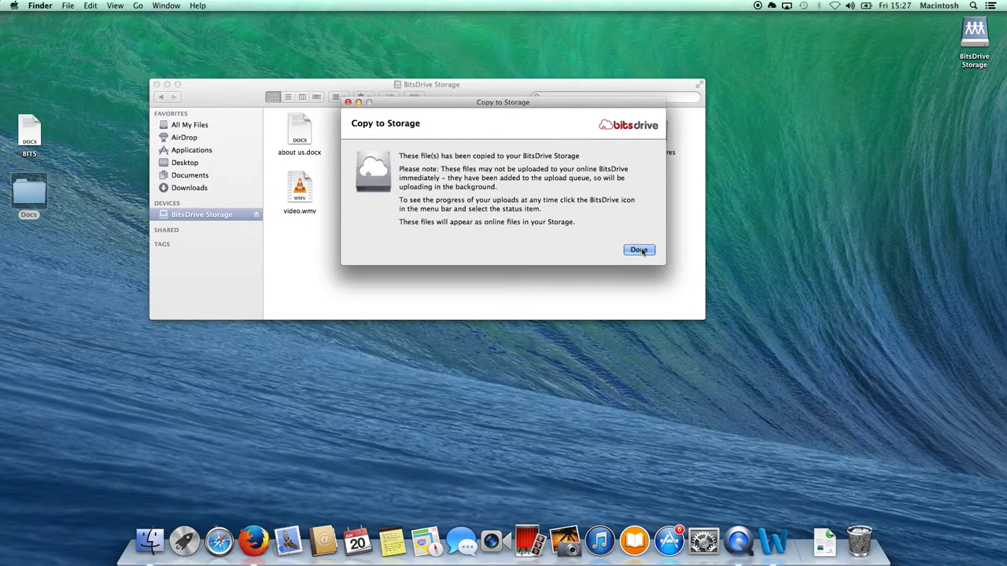
click(642, 250)
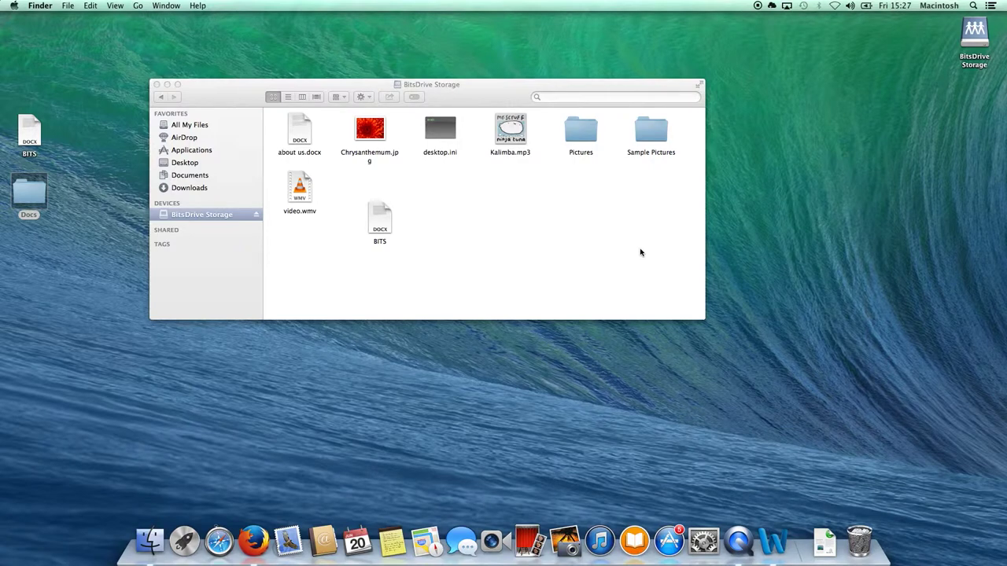
- Select the BITS document in BitsDrive Storage and open the BitsDrive menu-bar options
click(389, 215)
click(384, 214)
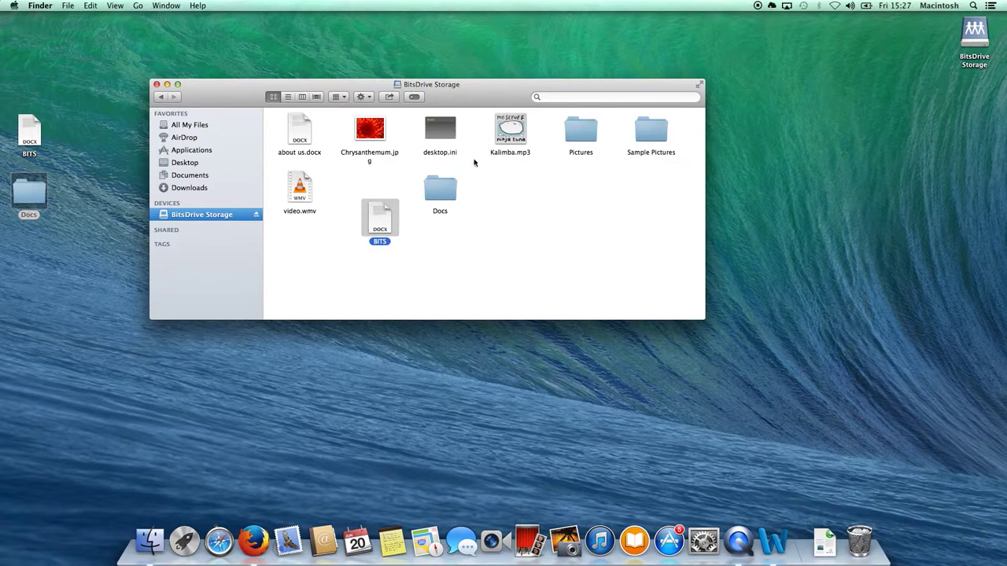
click(772, 7)
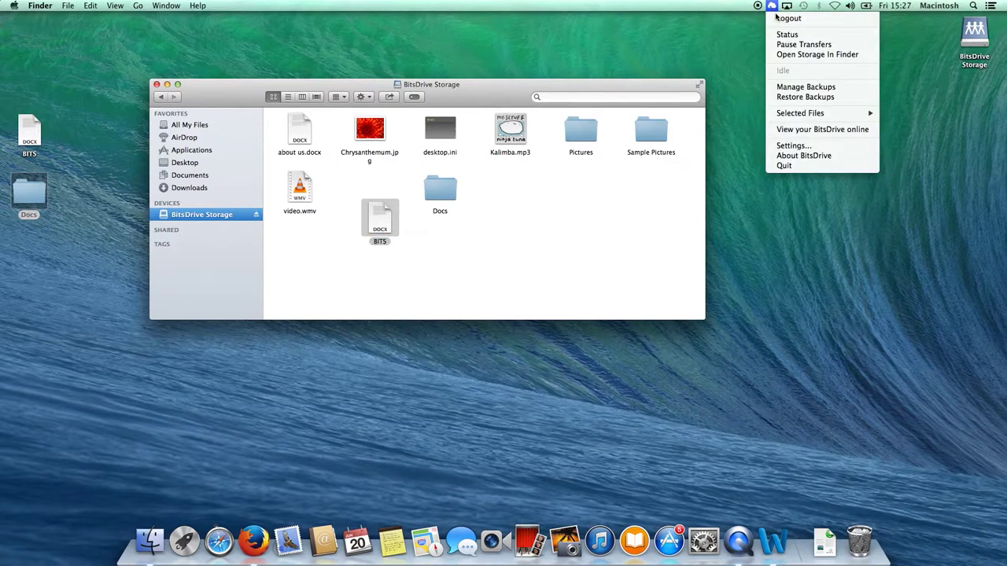
mouse_move(800, 114)
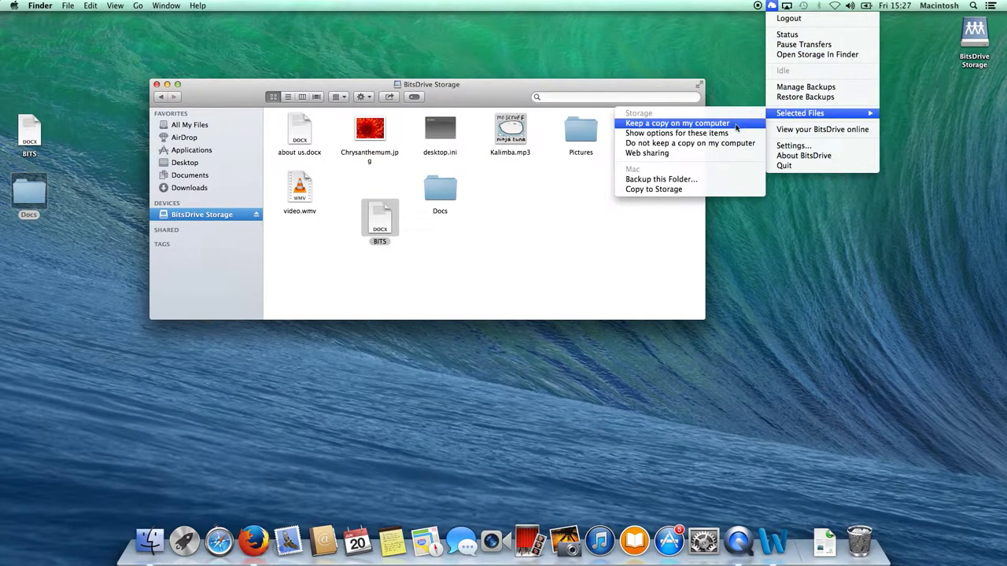
- Share BITS.docx privately with one recipient's e-mail address using Share this item
click(726, 156)
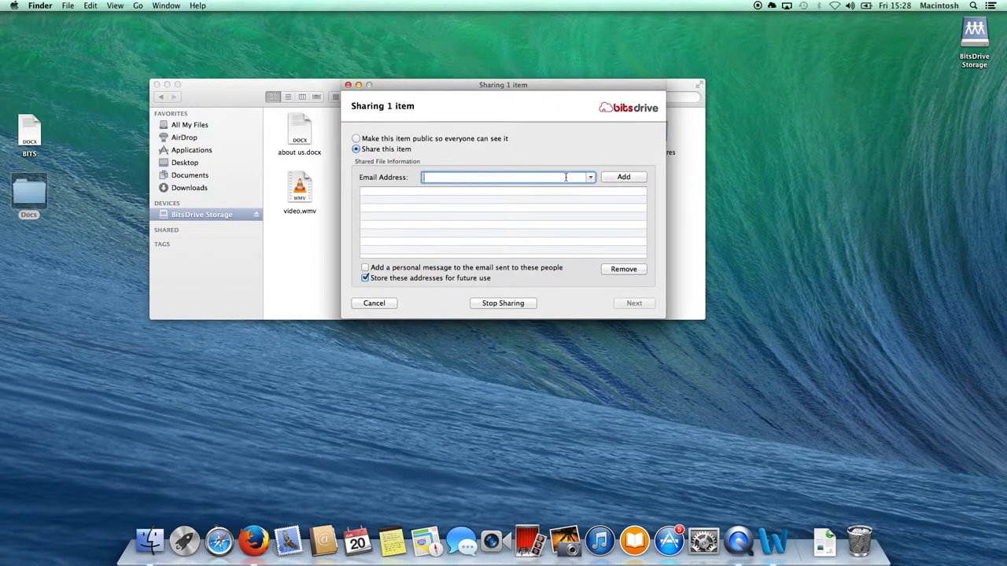
click(611, 179)
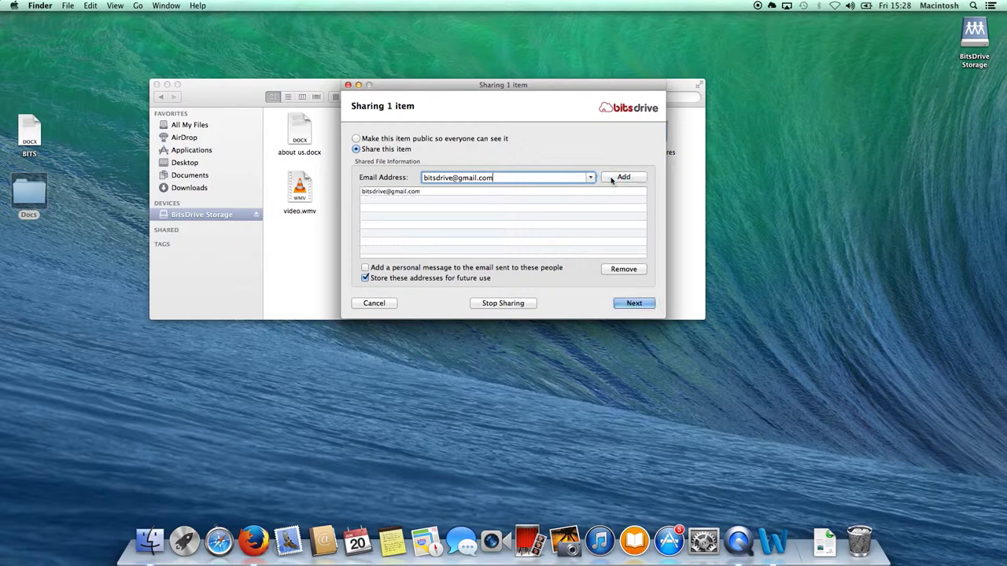
click(633, 303)
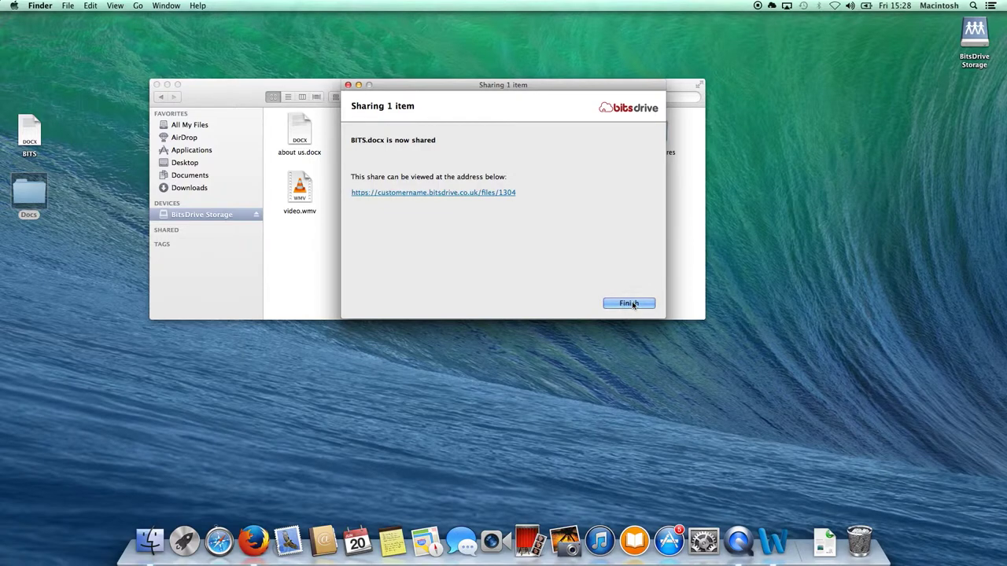
click(633, 304)
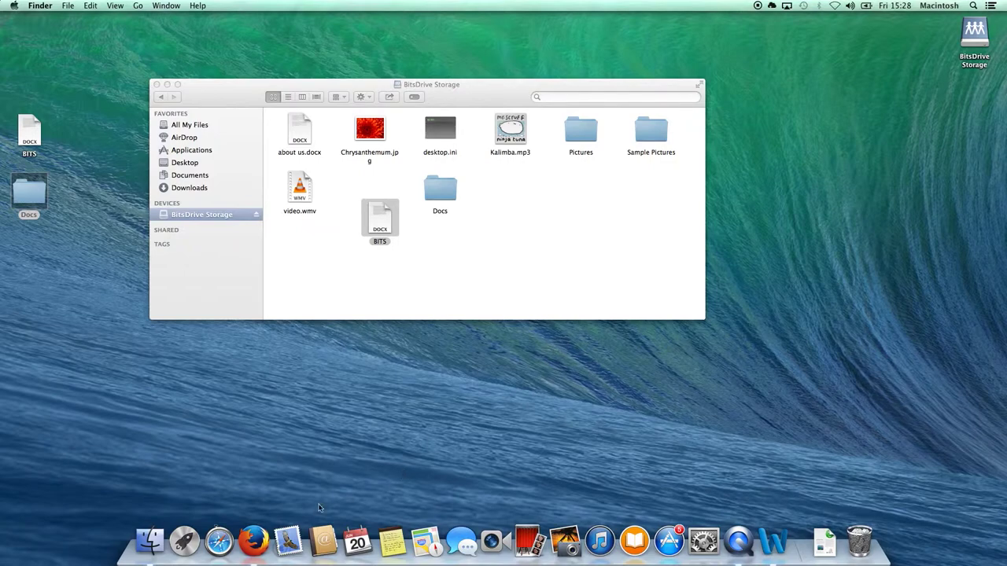
- Load the BitsDrive customer site URL in Firefox
click(265, 538)
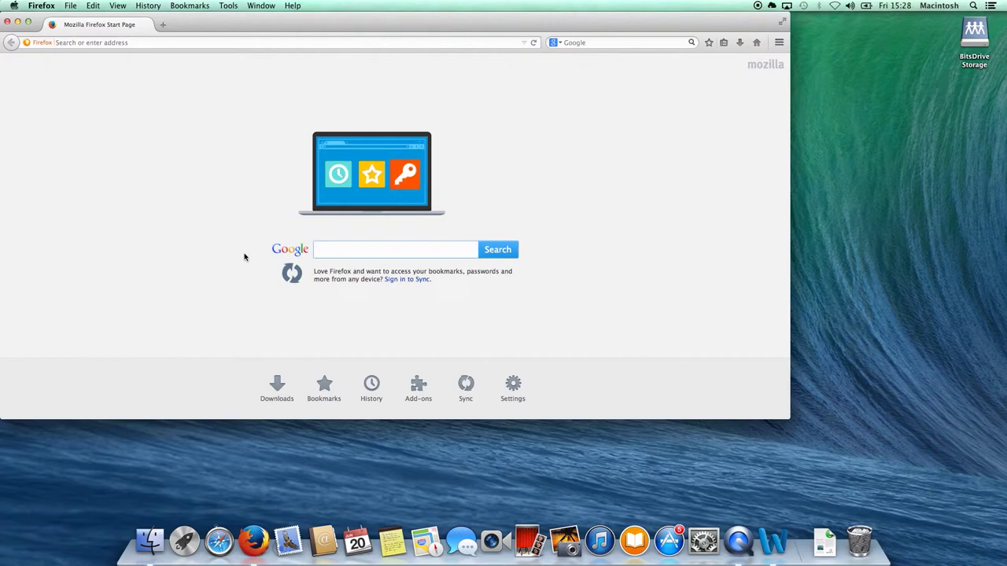
click(244, 45)
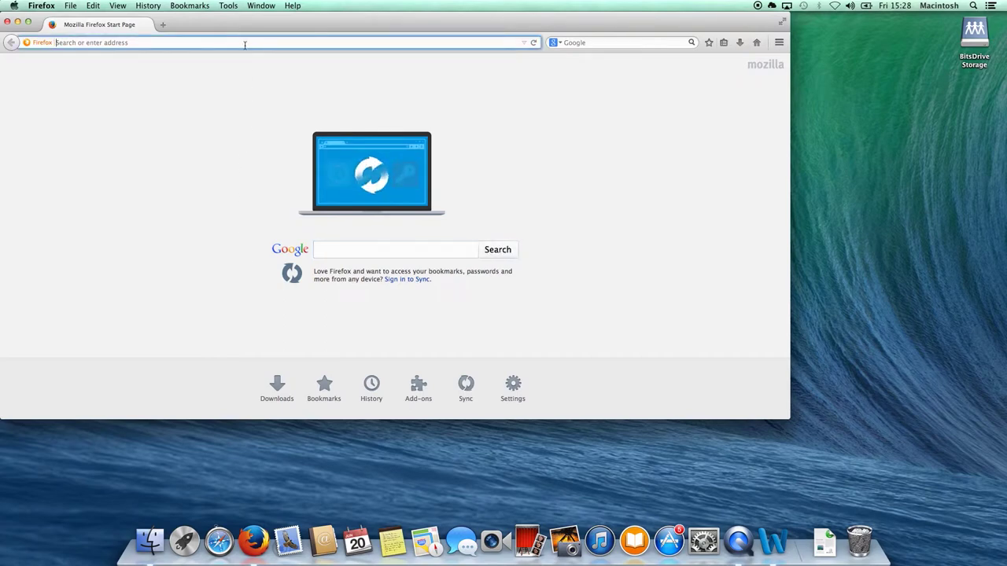
text(https)
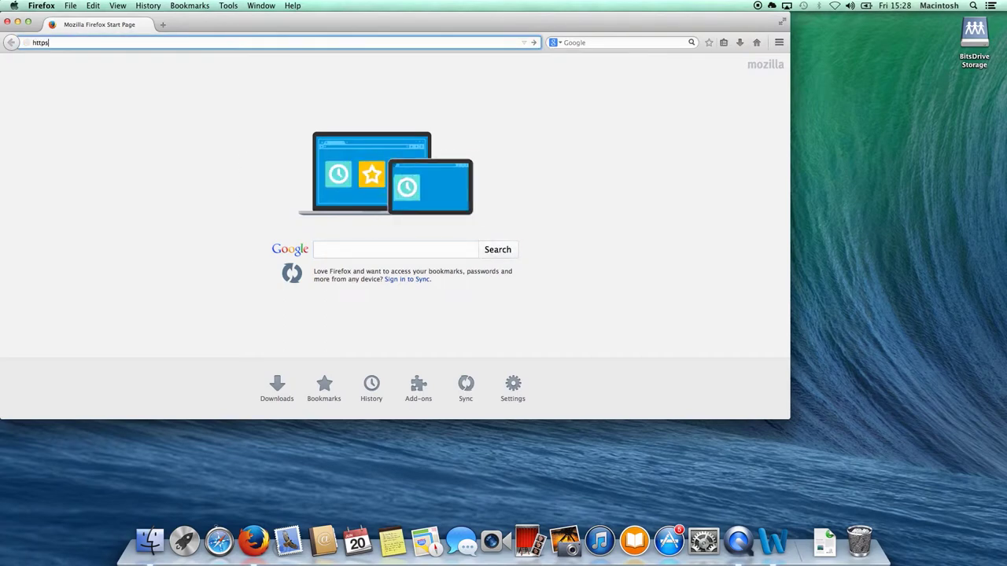
text(://cus)
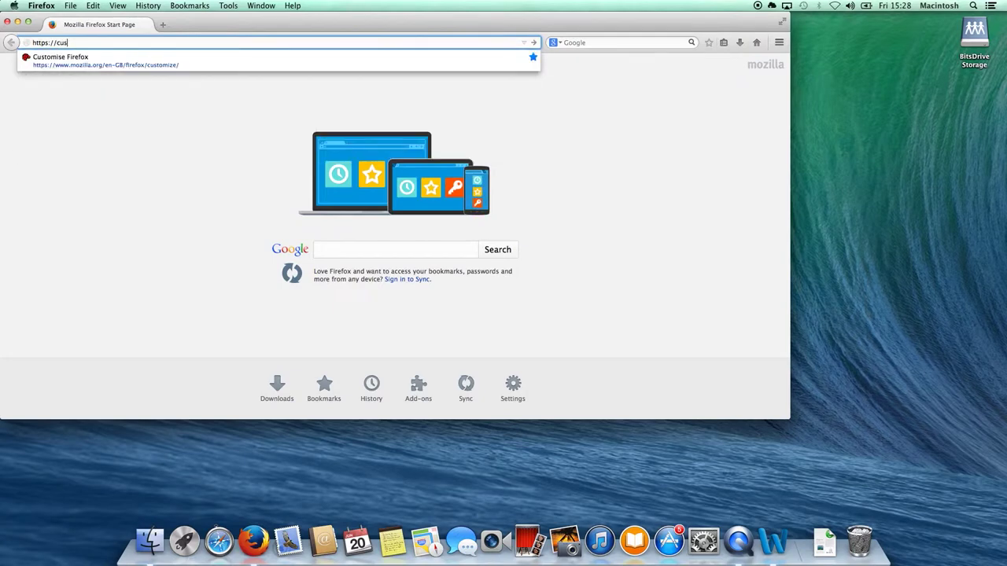
text(tomername.)
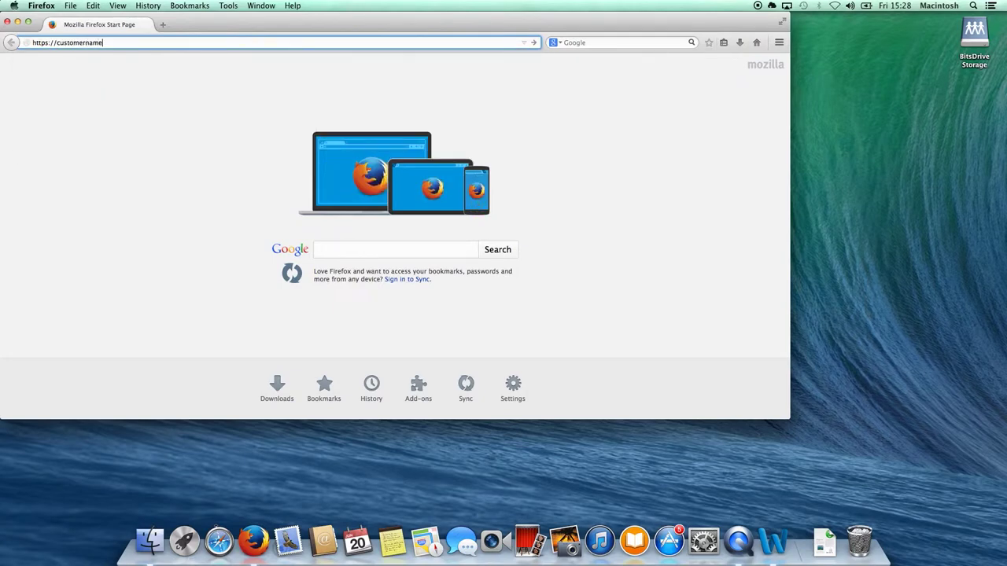
text(bitsdr)
text(ive.co.uk)
key(Return)
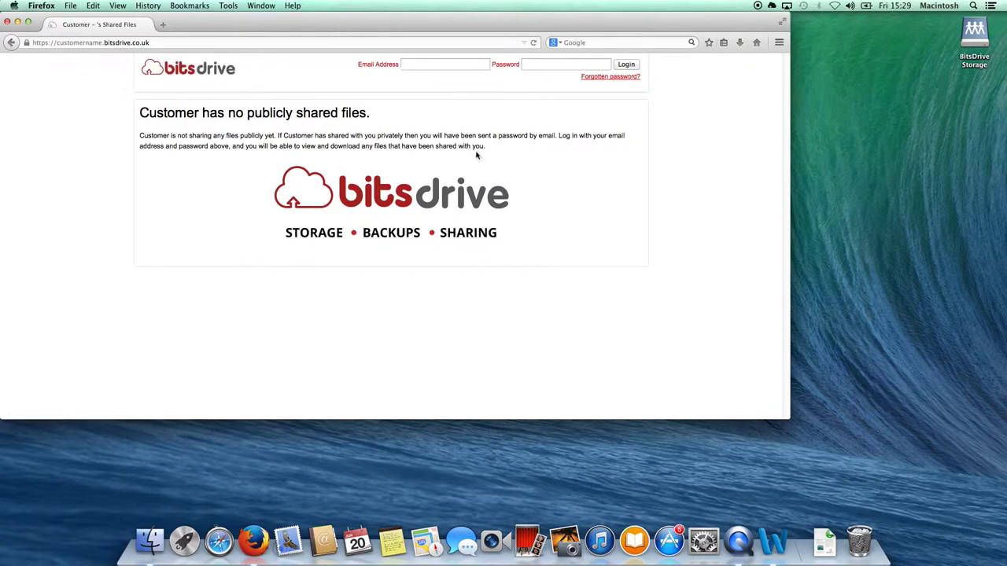
- Log in to the BitsDrive site with the account e-mail and password
click(467, 66)
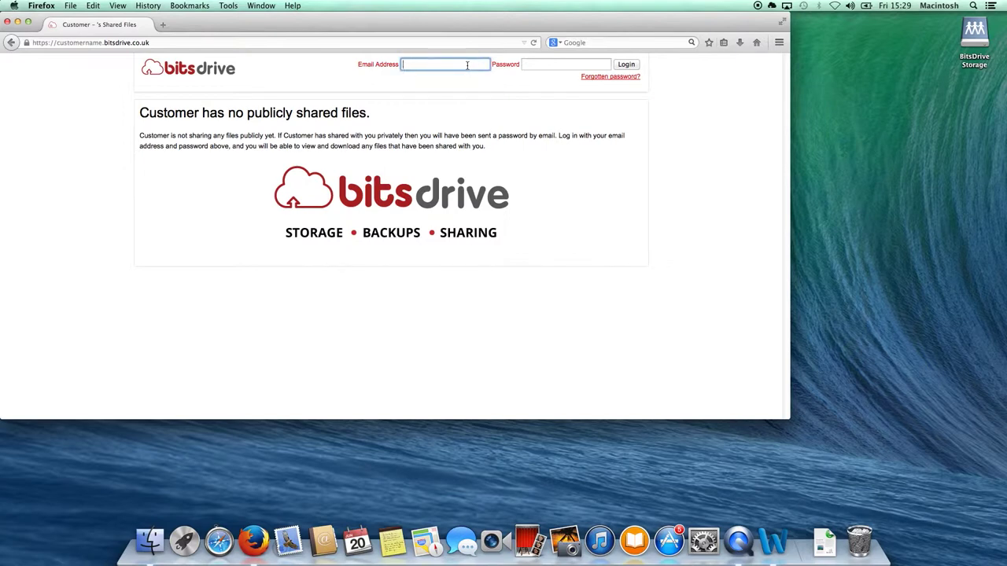
text(customer)
text(@e)
text(mail.c)
text(om)
click(533, 66)
text(pas)
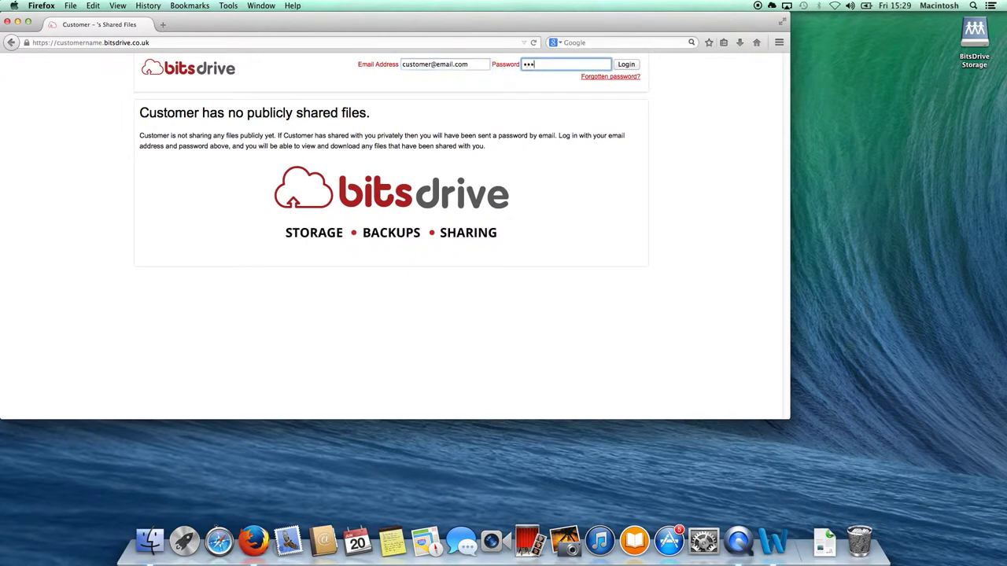
text(sword)
click(621, 68)
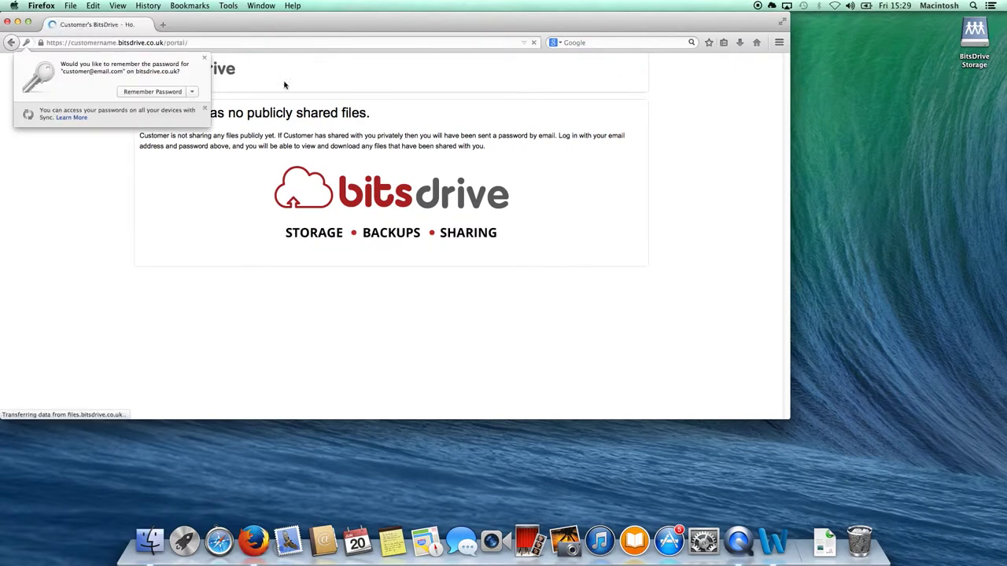
- Dismiss the save-password offer and open Chrysanthemum.jpg from the stored files list
click(204, 58)
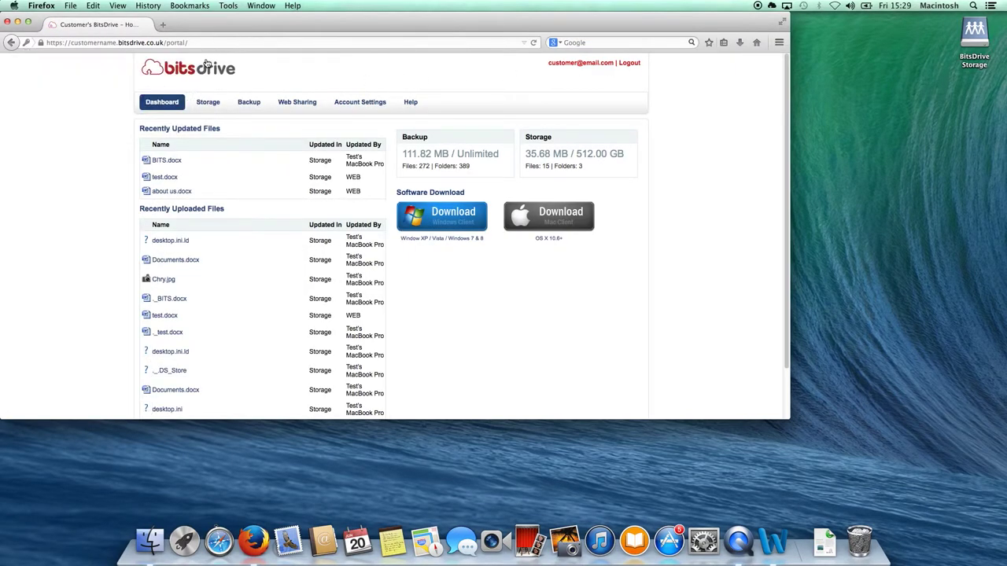
click(209, 102)
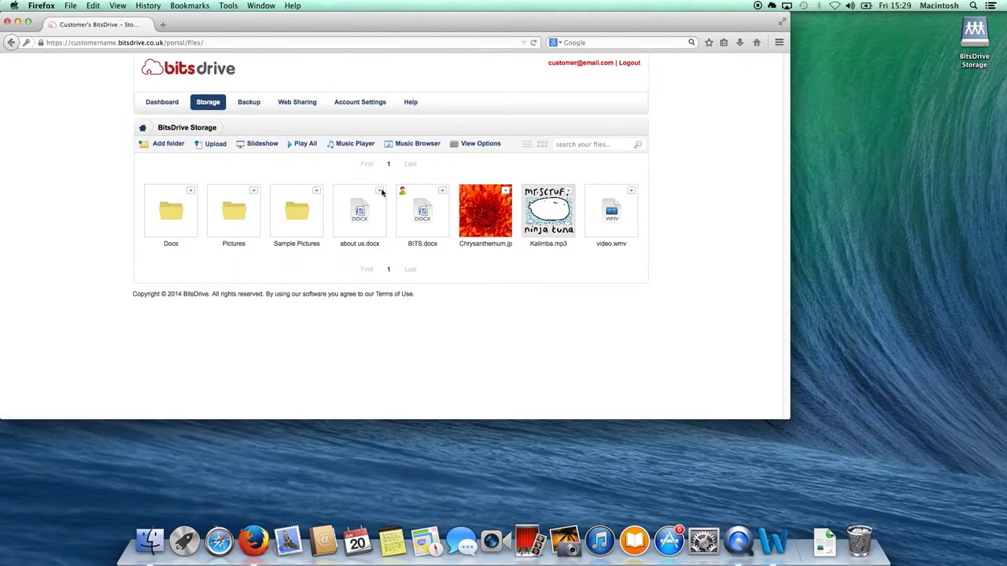
click(477, 217)
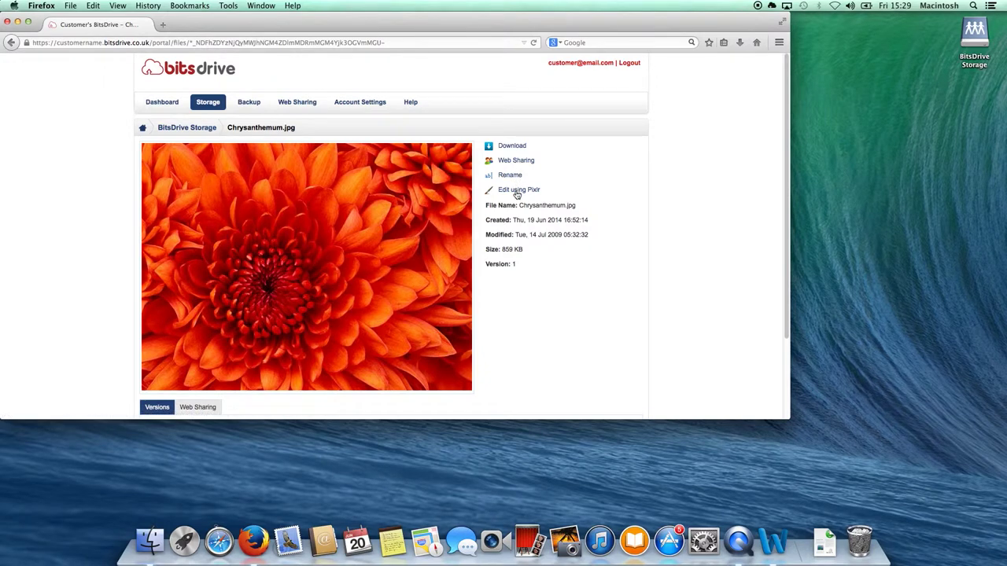
- Review Chrysanthemum.jpg's Versions table, then return to the BitsDrive Storage listing
scroll(518, 205, down, 1)
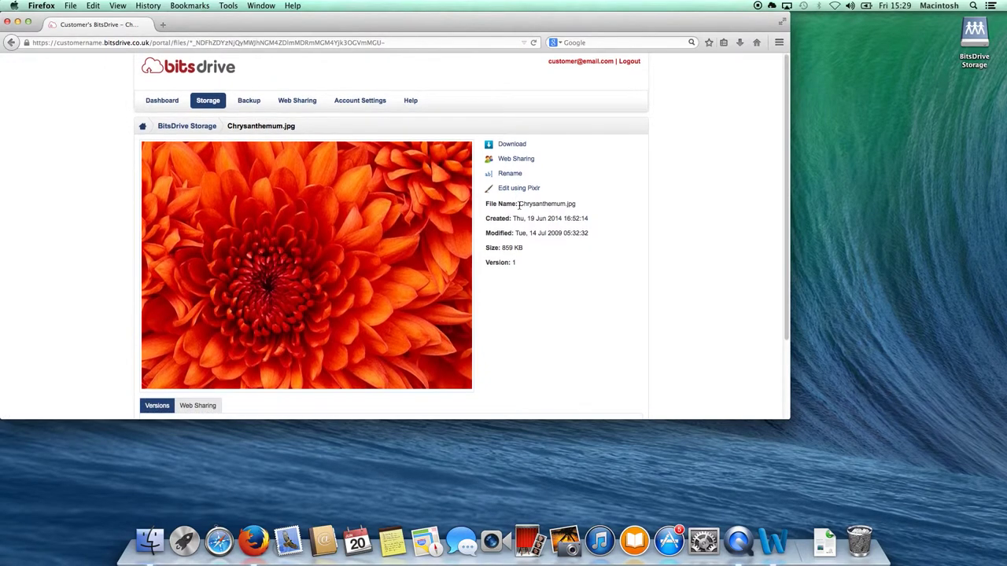
scroll(518, 204, down, 1)
scroll(519, 206, down, 1)
scroll(520, 209, down, 2)
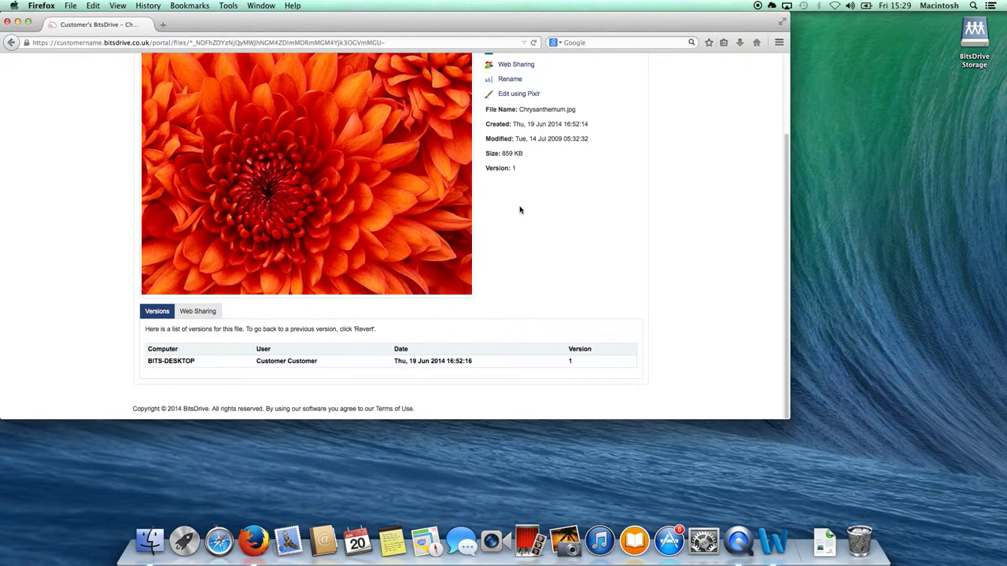
scroll(519, 209, up, 1)
scroll(519, 210, up, 3)
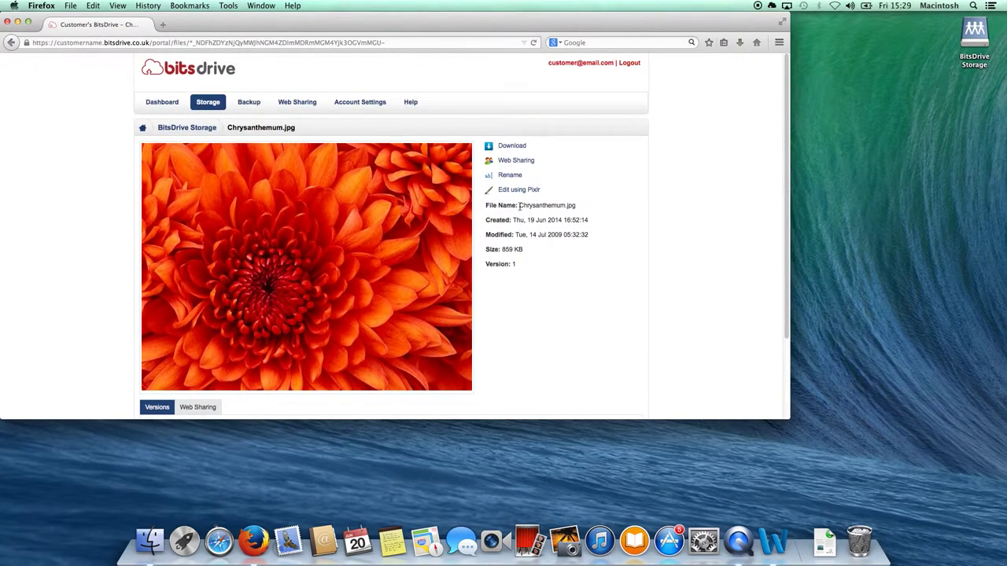
click(203, 129)
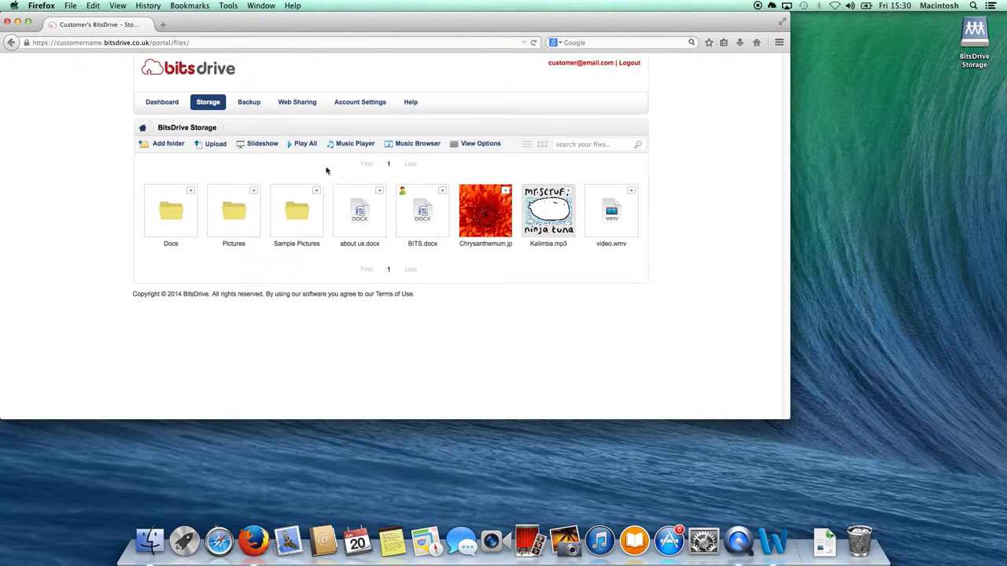
- Open Kalimba.mp3, stream it with Queue Track in the Music Player, then close the player
click(473, 211)
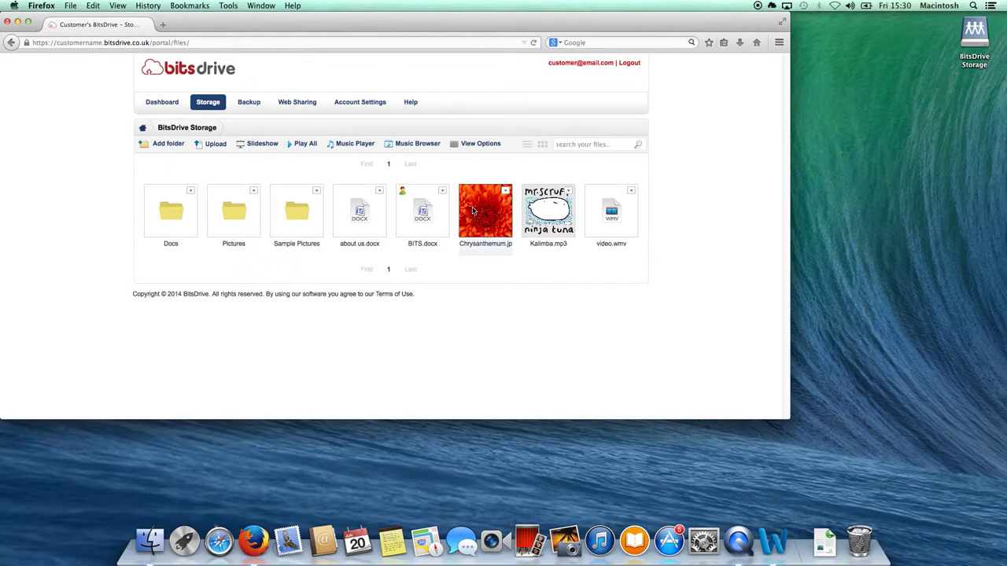
double_click(532, 210)
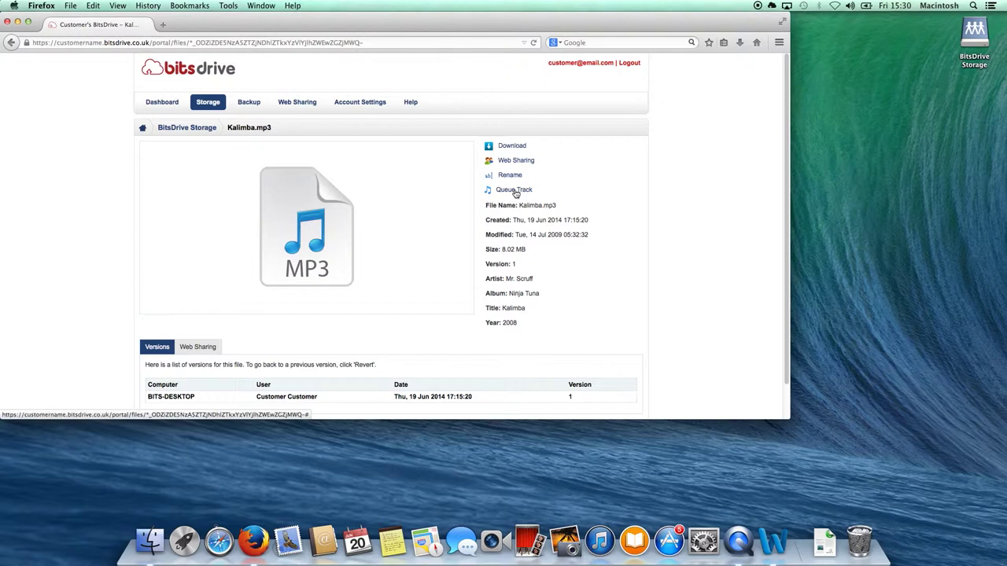
click(515, 193)
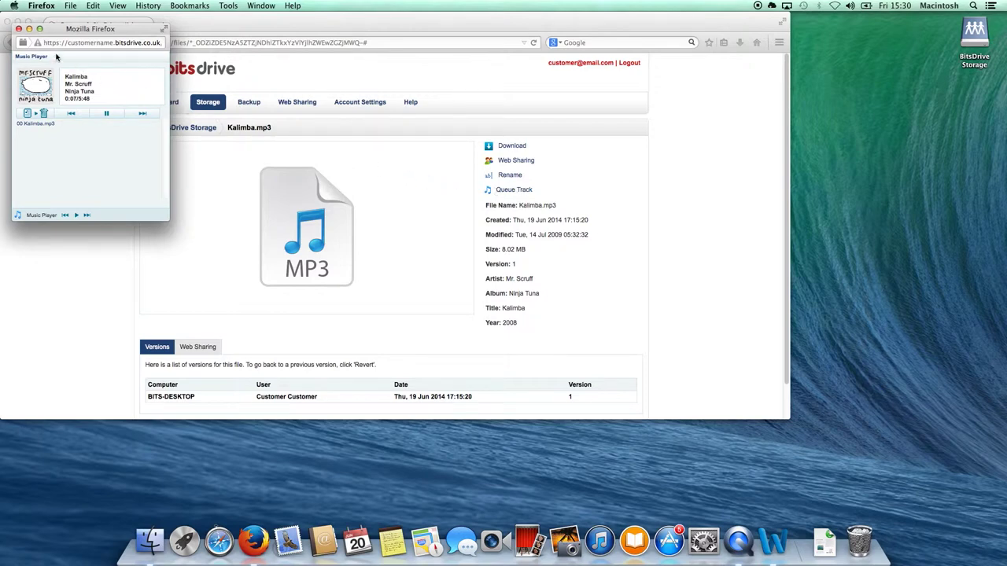
click(19, 29)
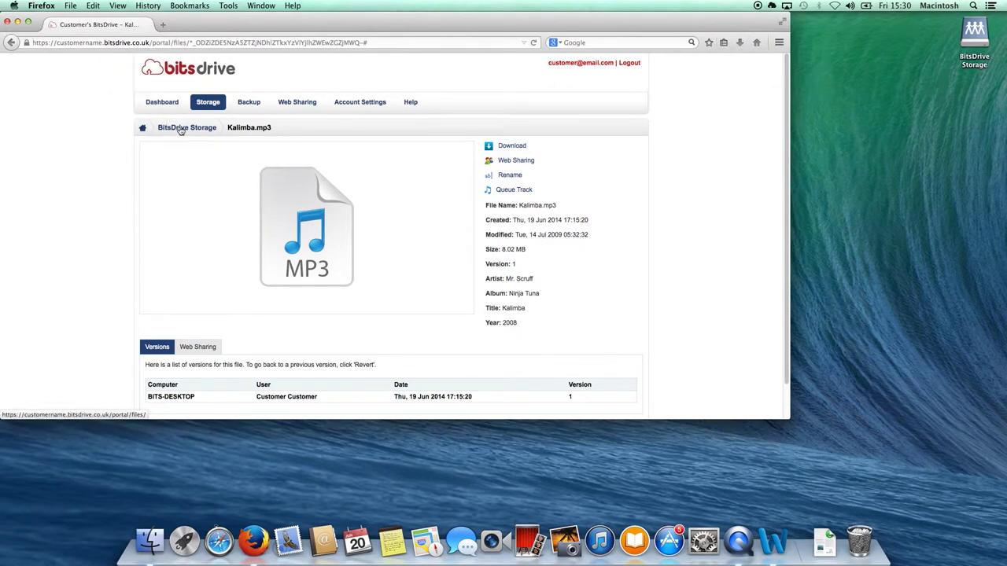
- Open BITS.docx in the Zoho editor and scroll to the document's end
click(180, 130)
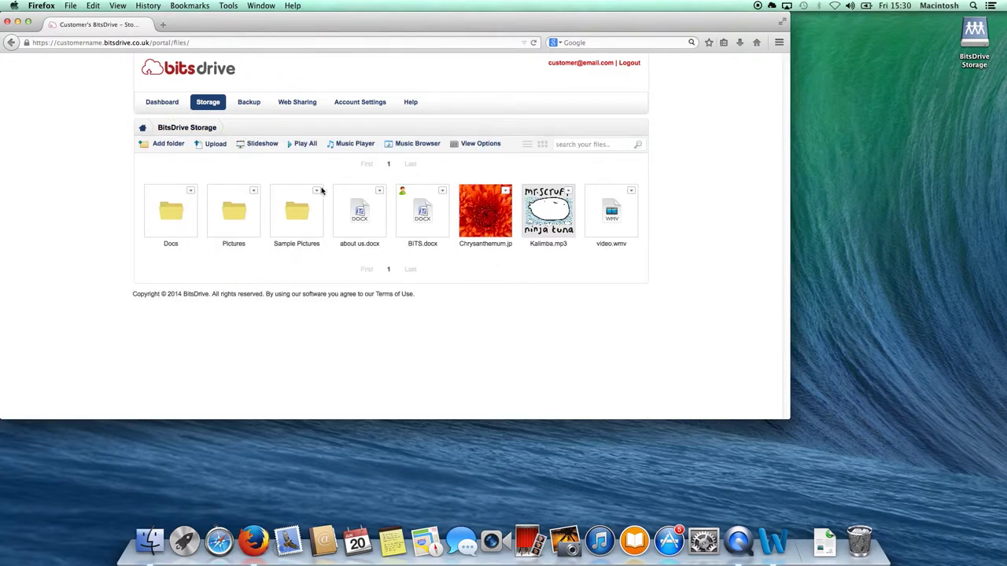
click(419, 214)
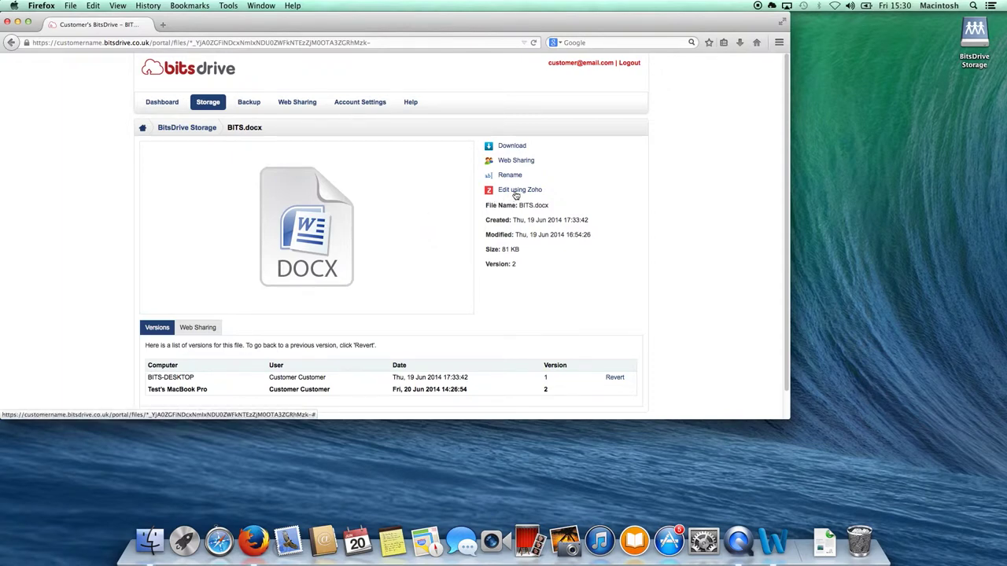
click(516, 193)
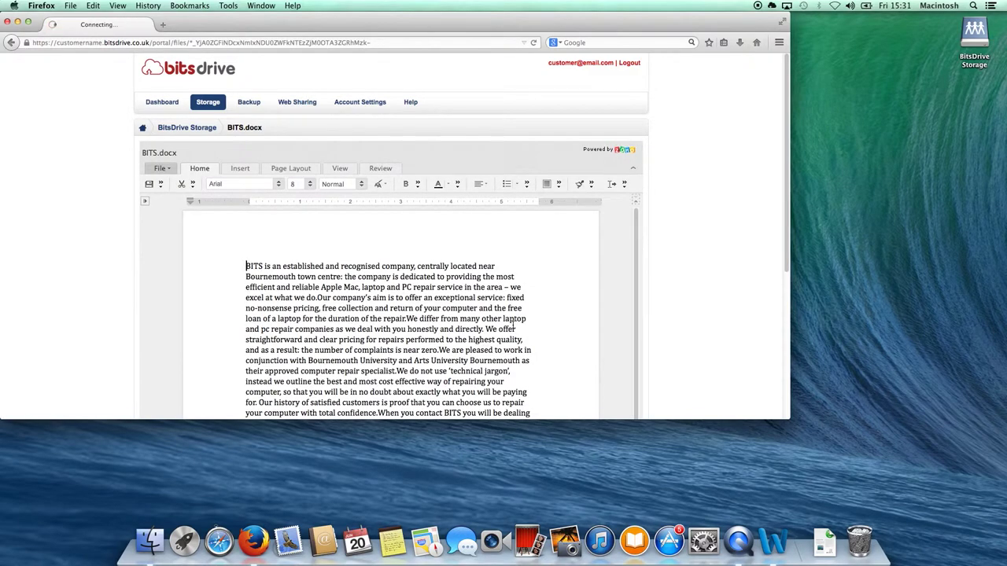
scroll(514, 329, down, 1)
scroll(513, 327, down, 4)
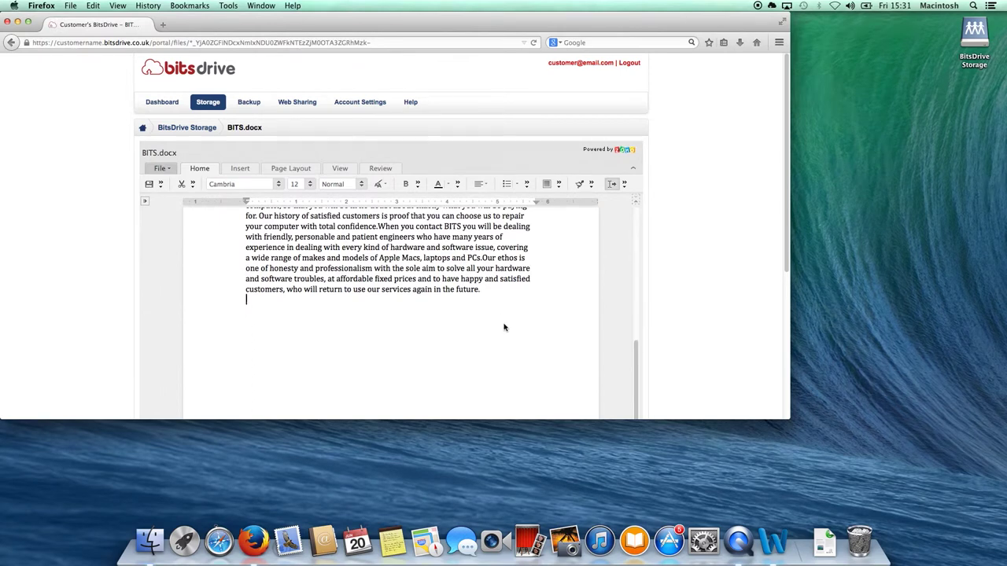
- Add a bold final line 'this is the test', save, and return to the listing
key(Return)
text(this is )
text(the test)
drag(297, 301, 243, 302)
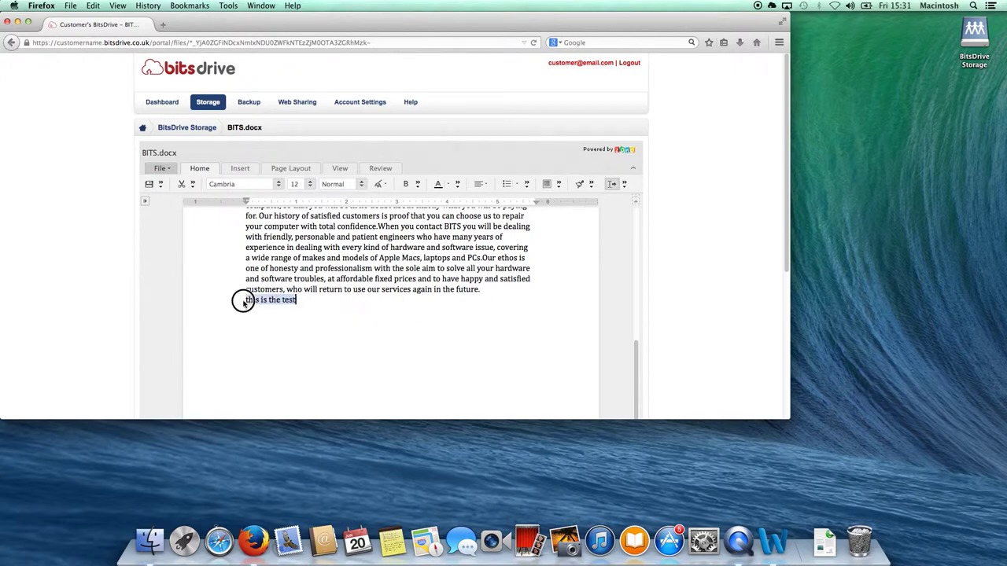
click(406, 187)
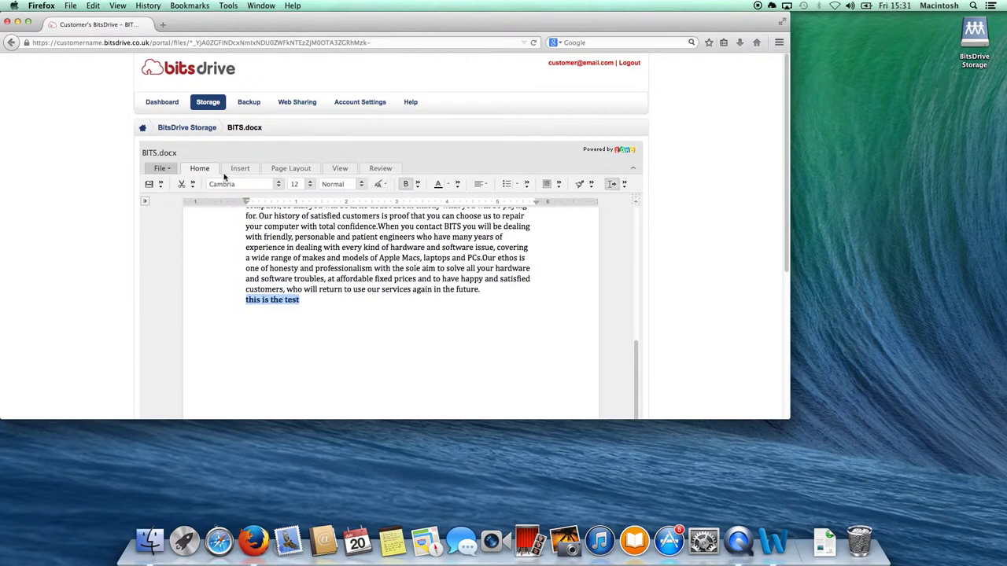
click(151, 184)
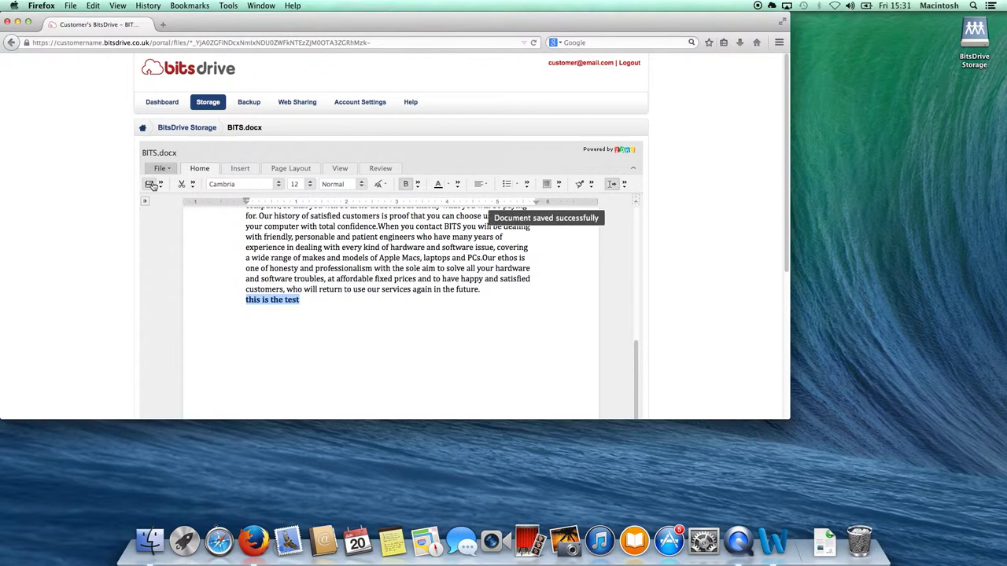
click(190, 132)
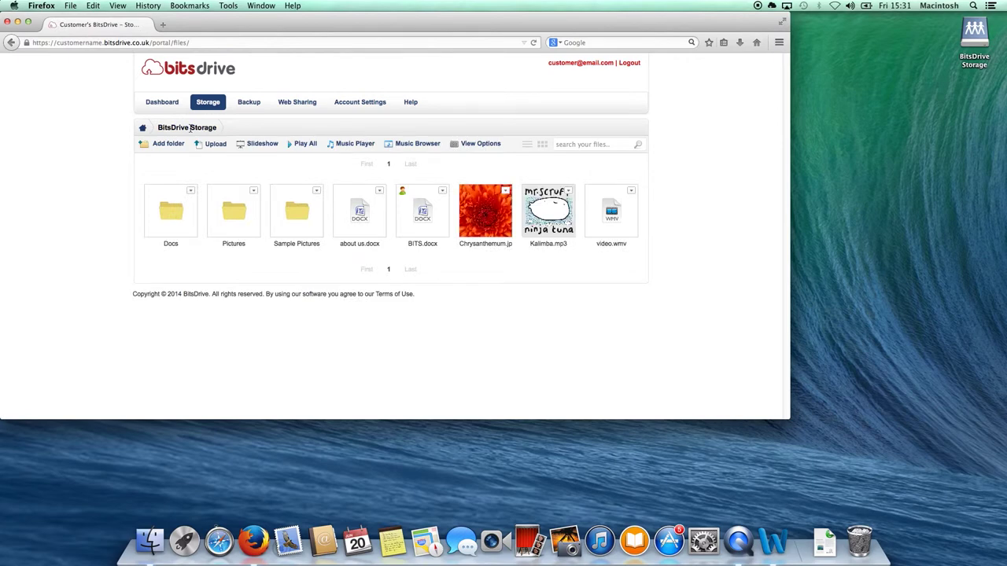
- Reopen BITS.docx in Zoho and scroll down to confirm the bold 'this is the test' line
click(417, 213)
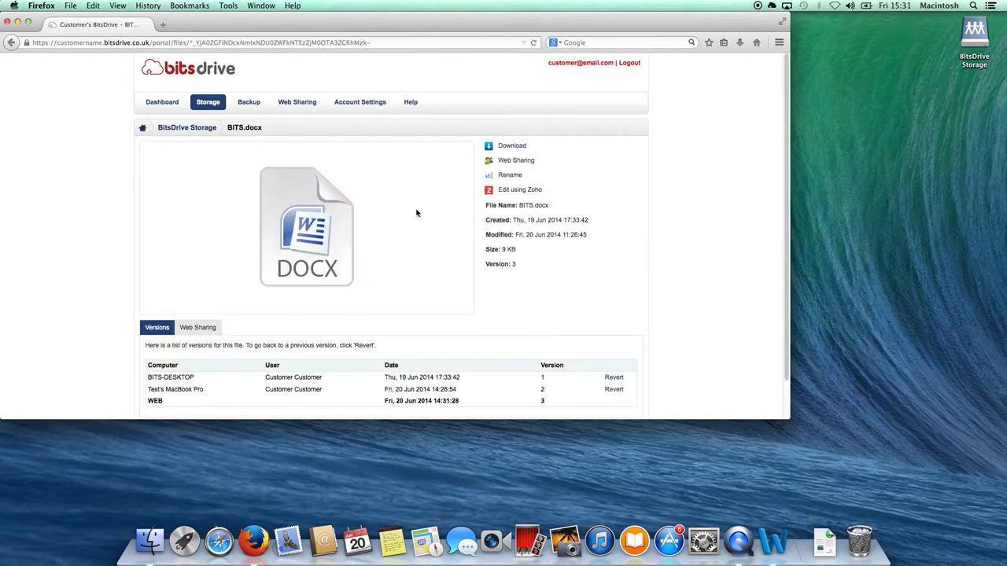
click(519, 191)
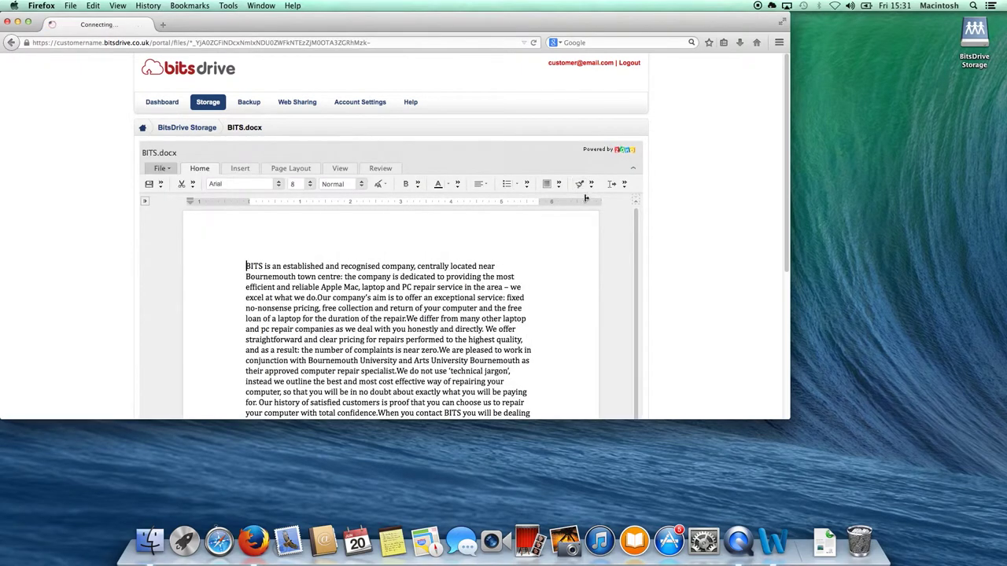
scroll(566, 267, down, 5)
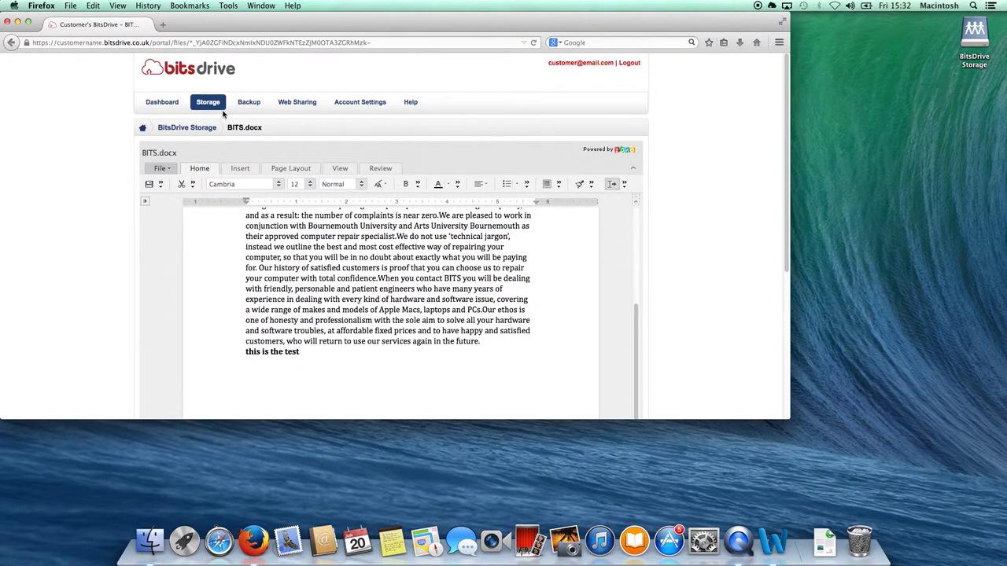
- View the video.wmv details and its single-version history, then return to the Storage listing
click(201, 127)
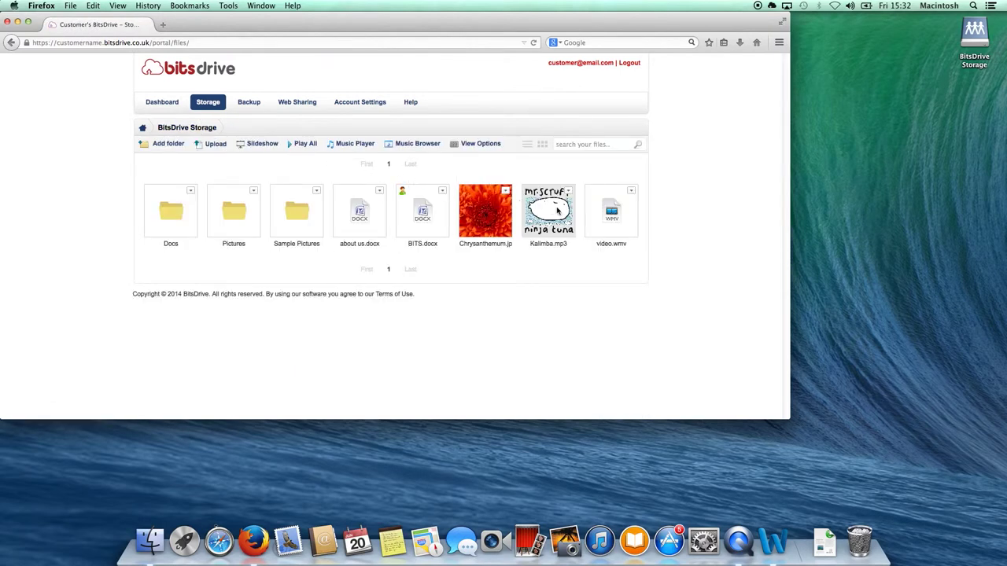
click(609, 220)
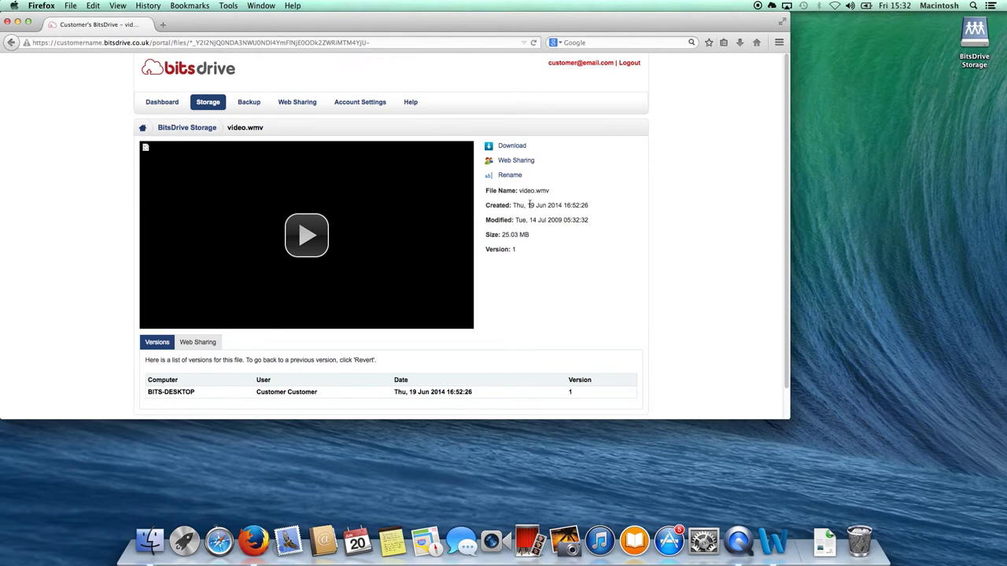
click(200, 132)
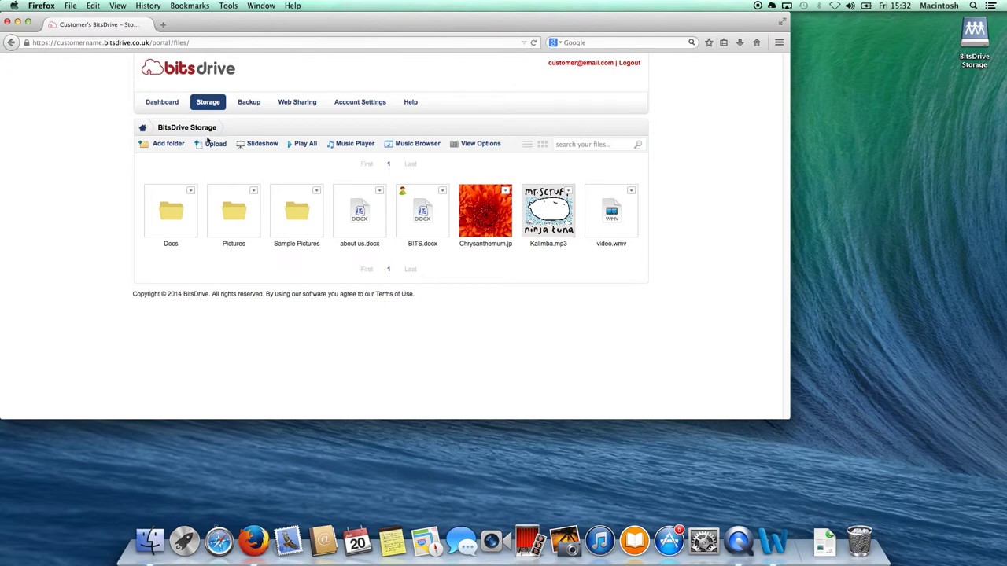
- Enable Show Deleted Files in View Options and undelete test.docx, confirming with Yes
click(462, 144)
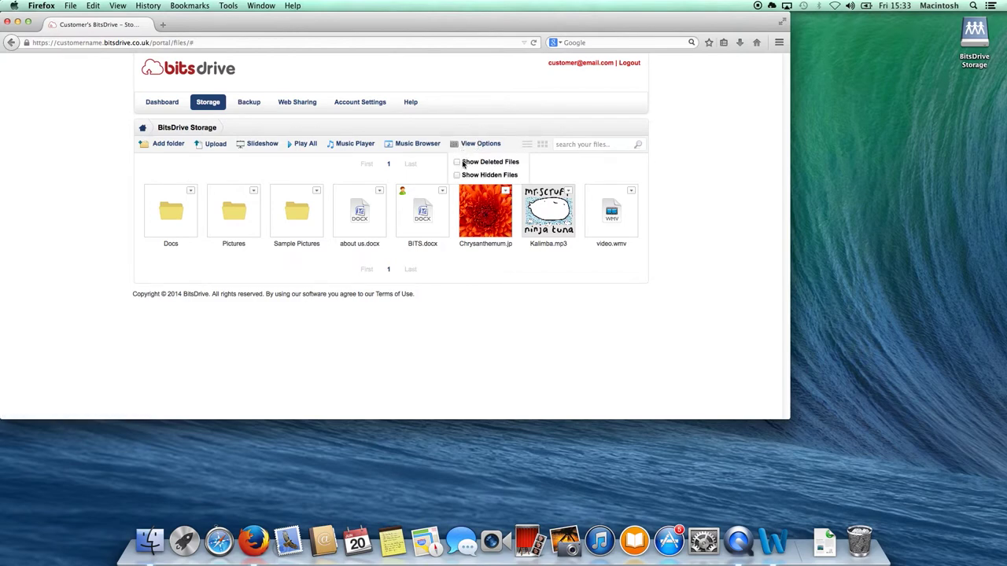
click(463, 163)
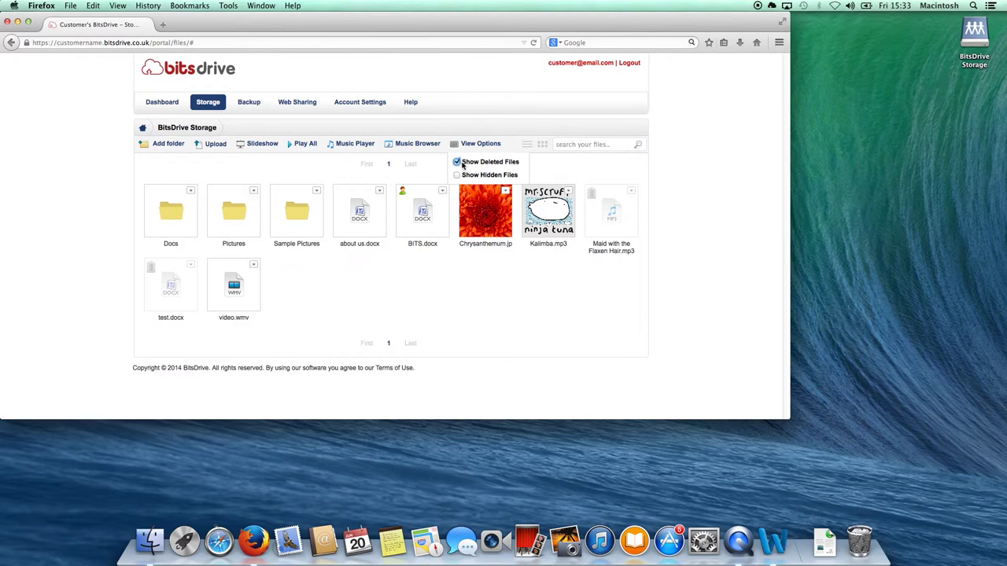
click(192, 267)
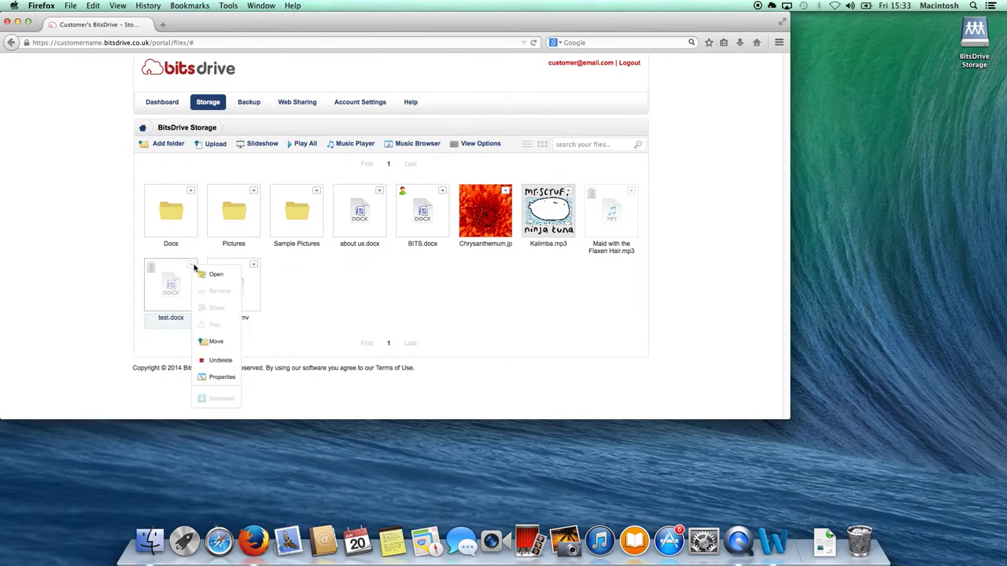
click(219, 361)
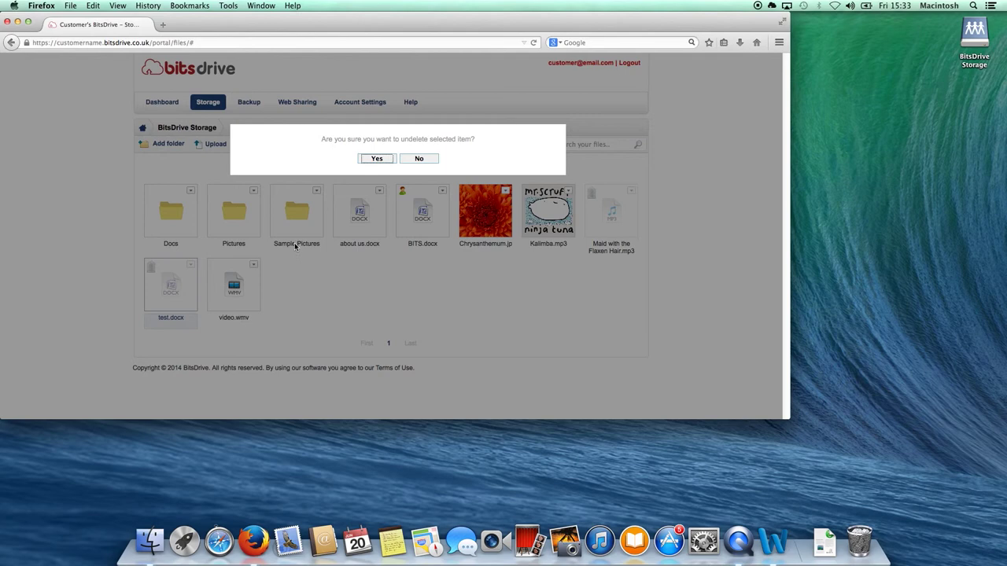
click(373, 162)
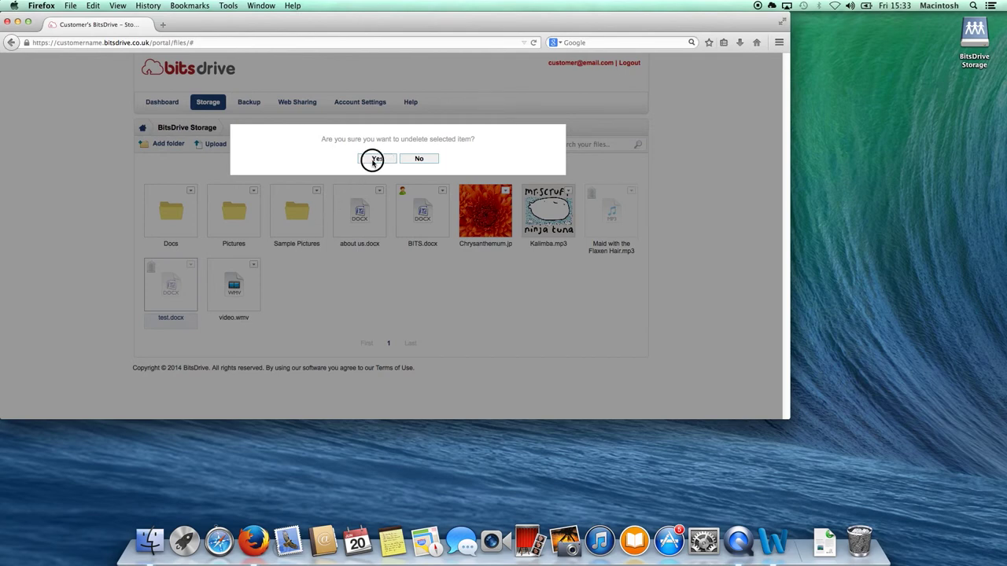